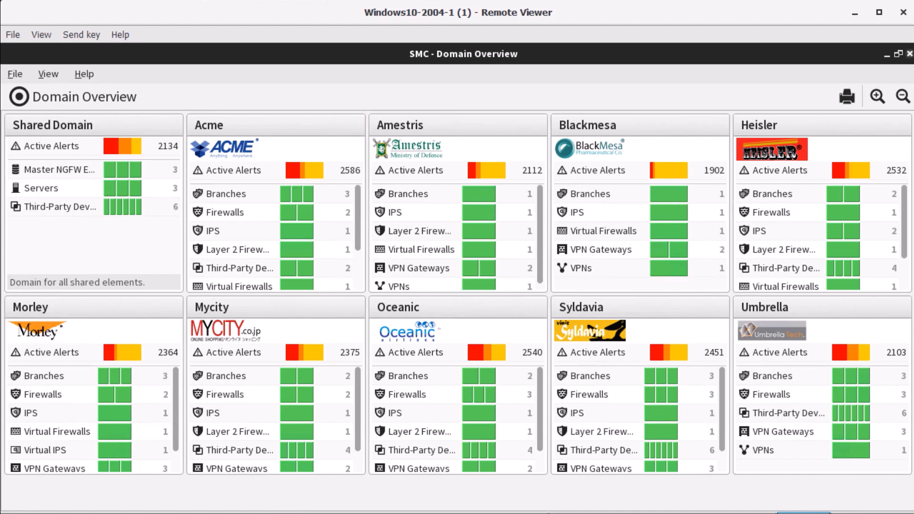
Enter the Shared Domain and bring up the Web Portal Server's Properties from the Others branch
double_click(127, 127)
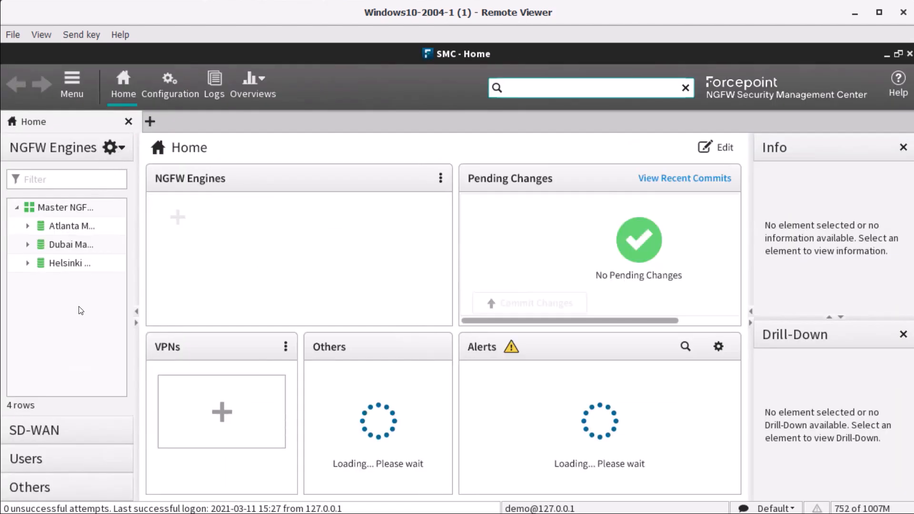
left_click(87, 489)
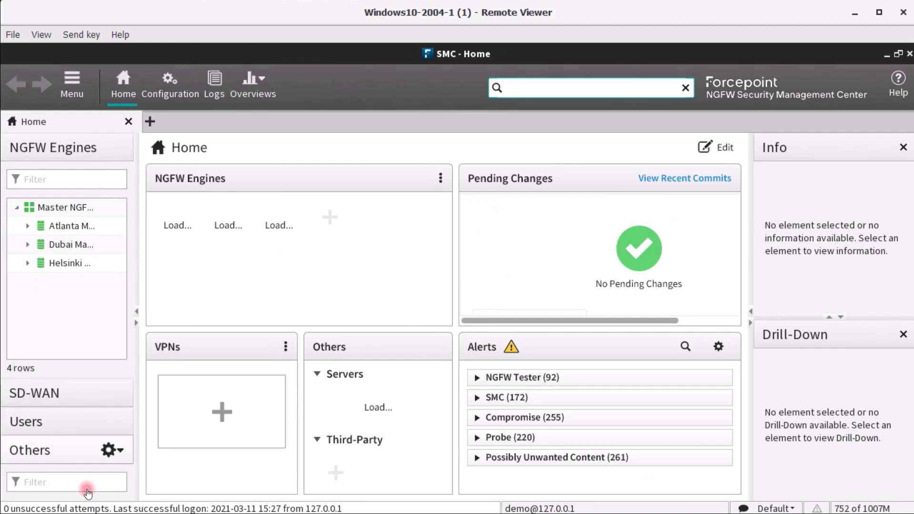
scroll(87, 469, "down", 1)
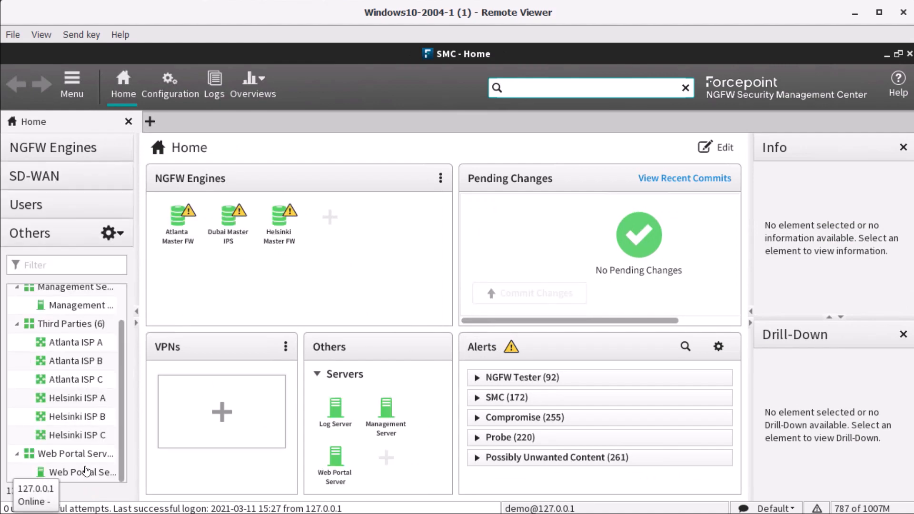
right_click(82, 476)
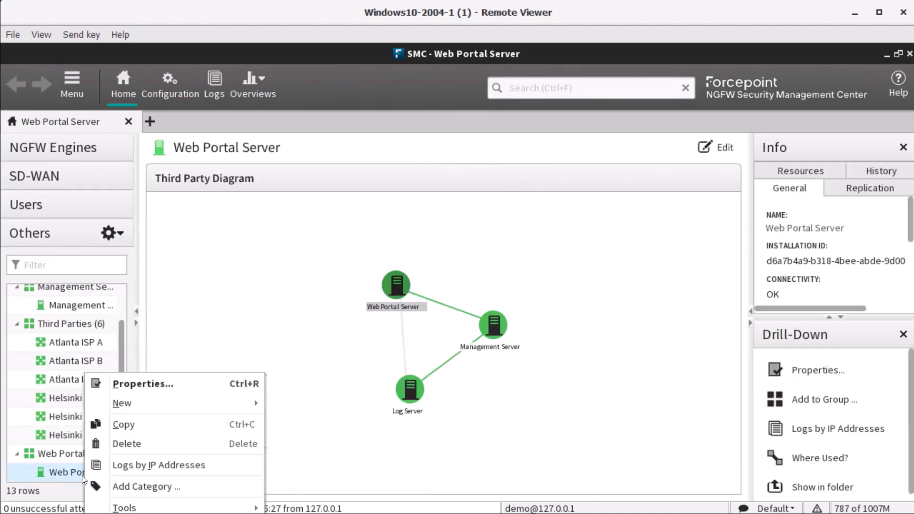
left_click(160, 380)
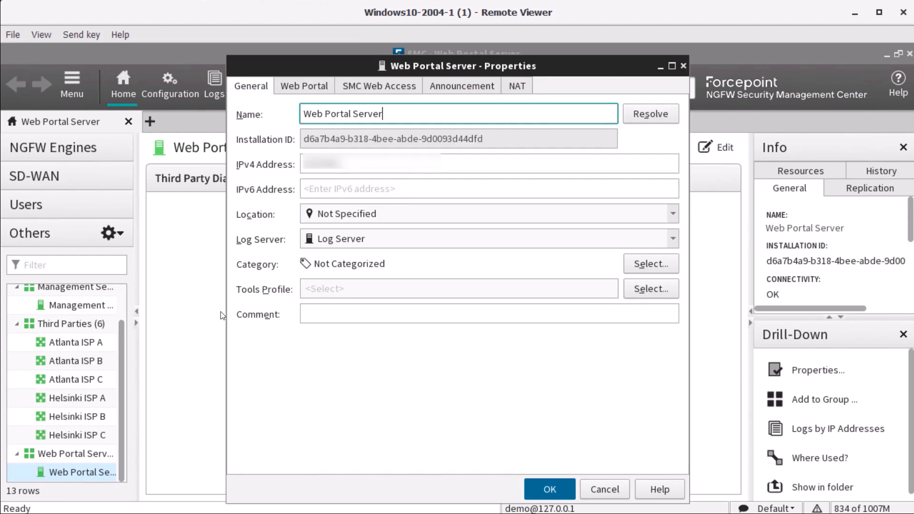
Enable the Web Portal with host name webportal.demo.com and listen-only address 172.31.200.10
left_click(314, 84)
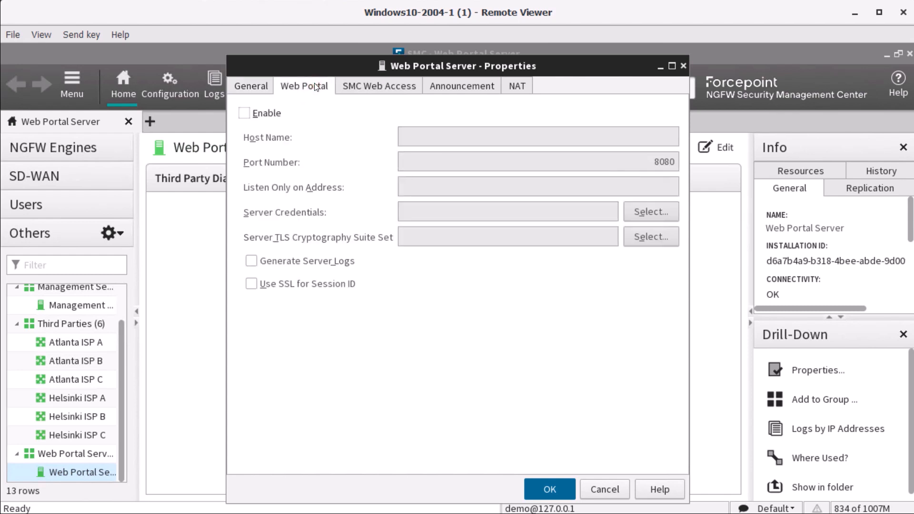
left_click(275, 115)
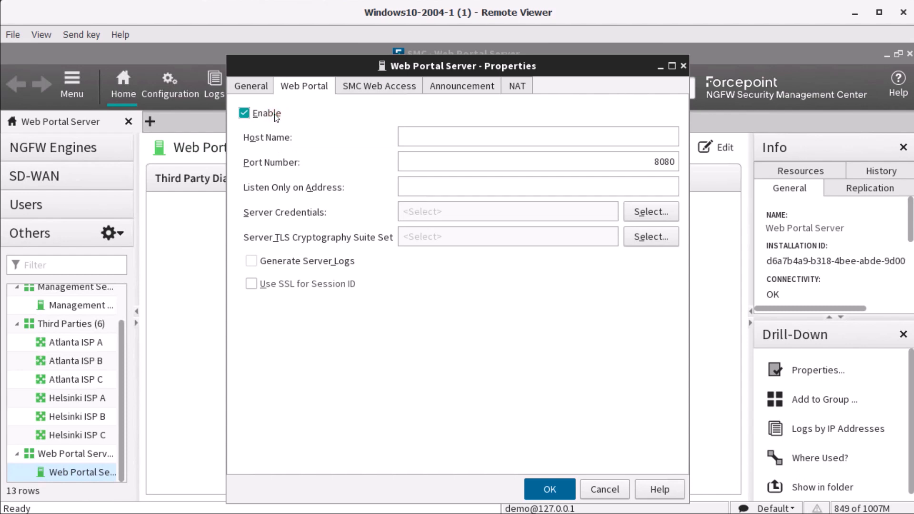
left_click(410, 129)
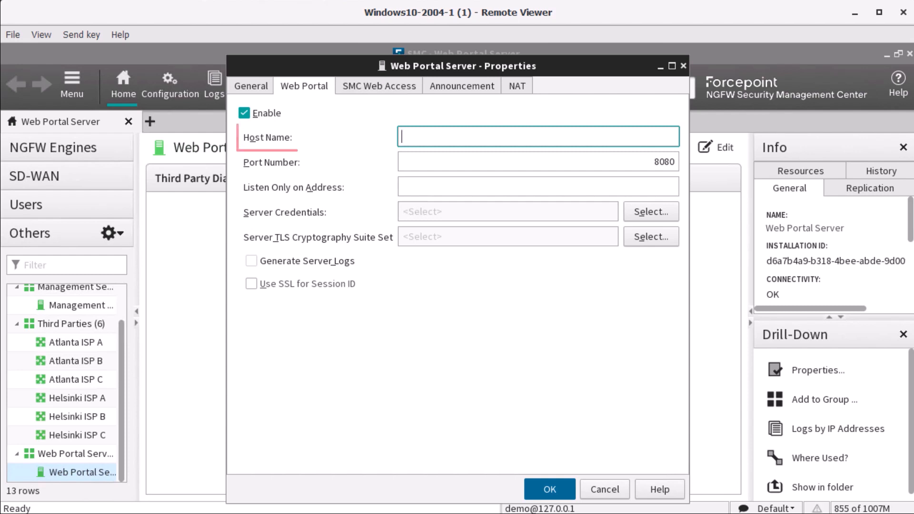
type("webportal.demo.com")
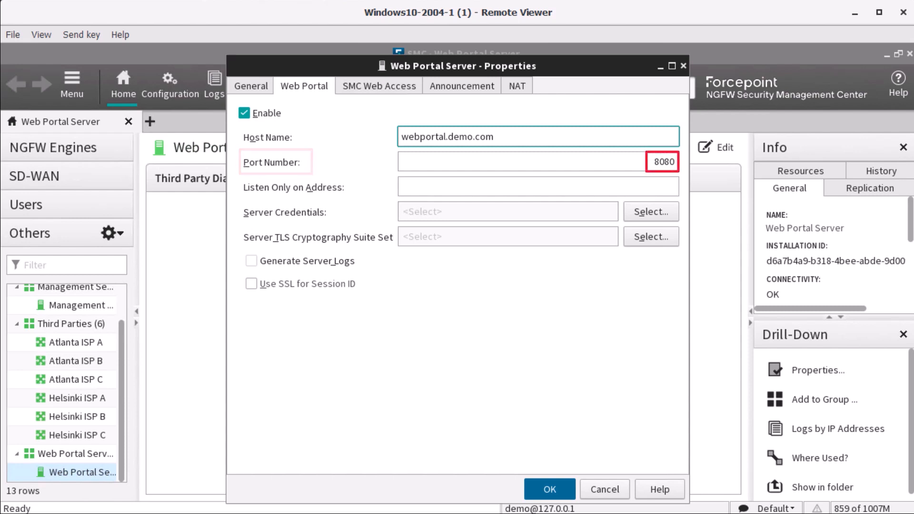
left_click(537, 186)
type("172")
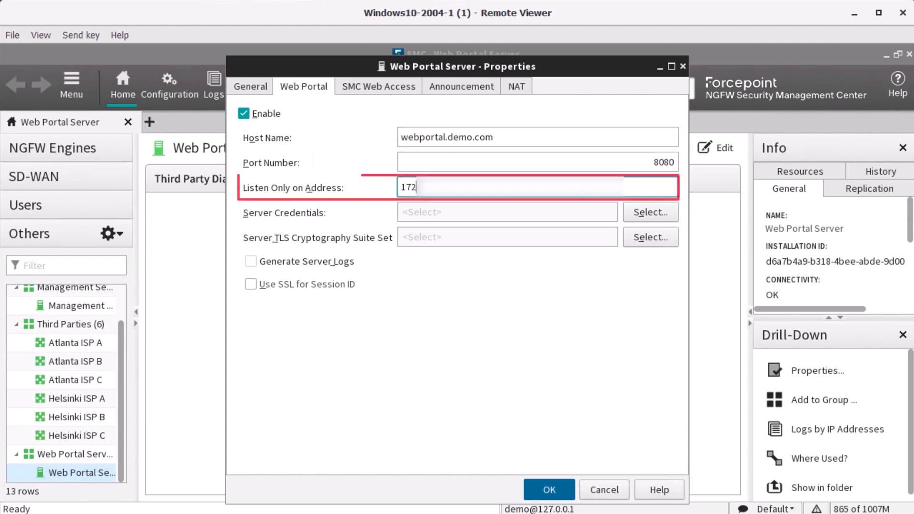
type(".31.20")
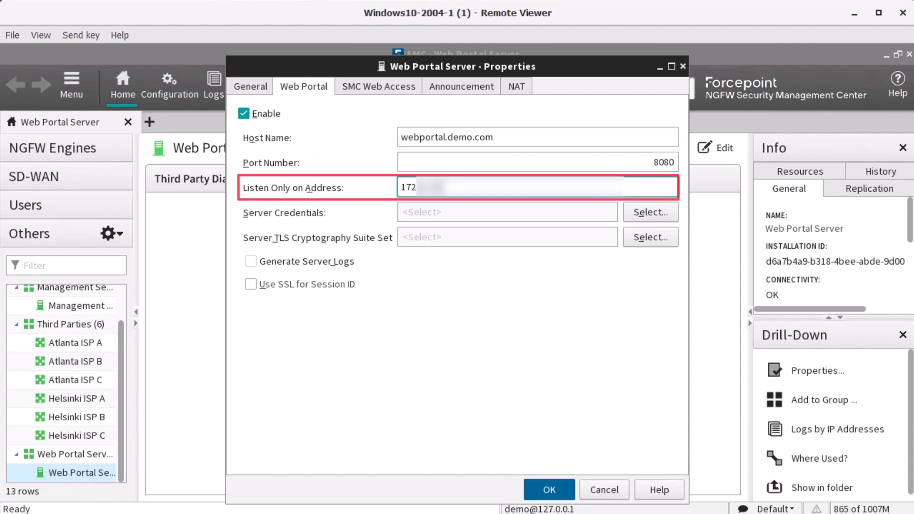
type("0.10")
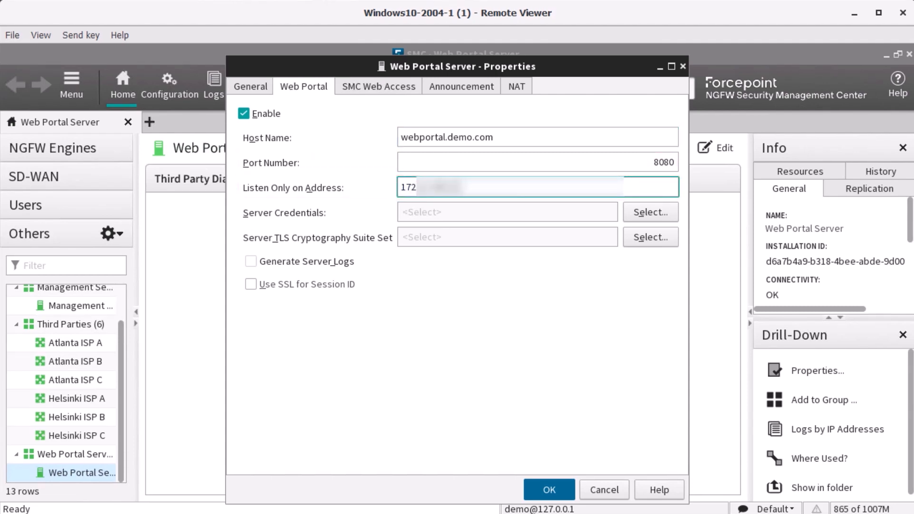
left_click(638, 211)
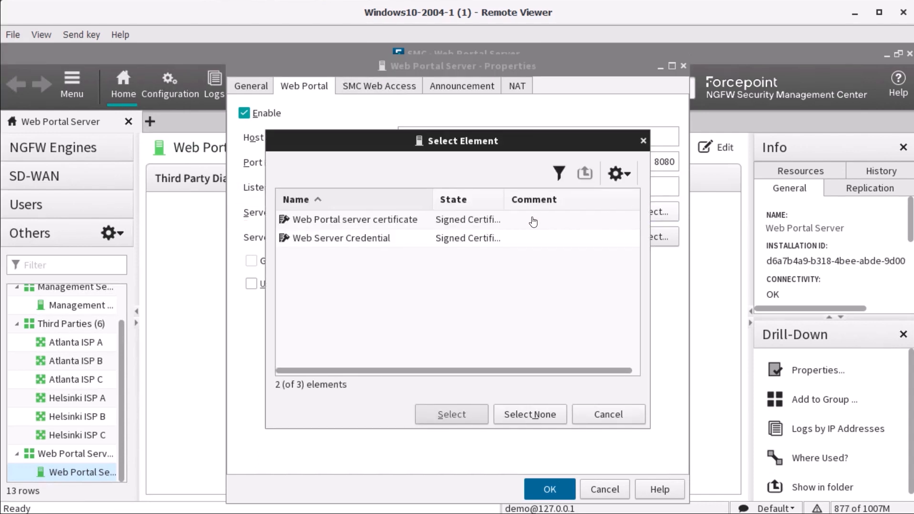
Assign the Web Portal server certificate and AES GCM Cryptographic Algorithms suite, then return to Domain Overview
left_click(504, 227)
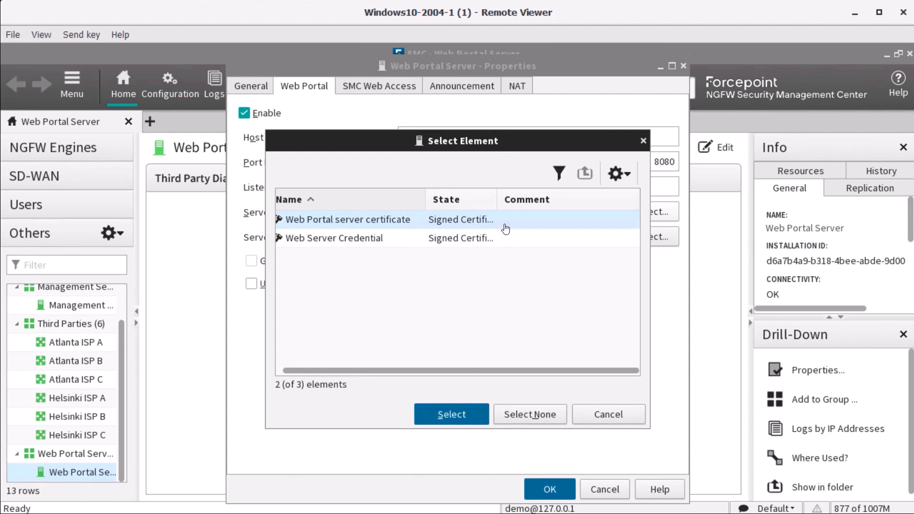
left_click(451, 414)
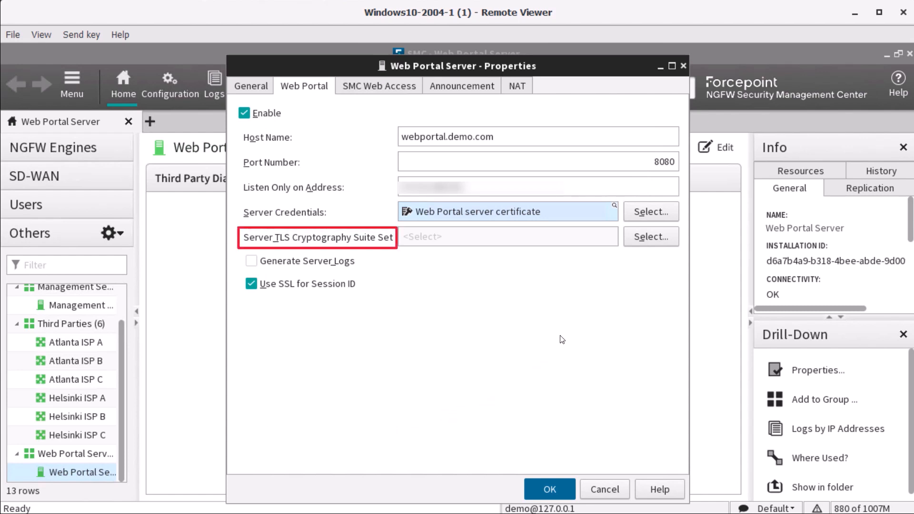
left_click(635, 240)
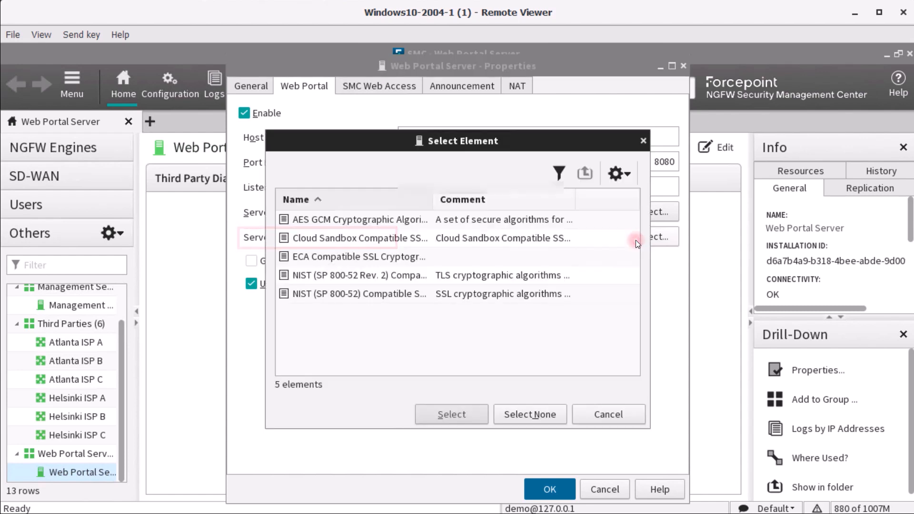
left_click(397, 219)
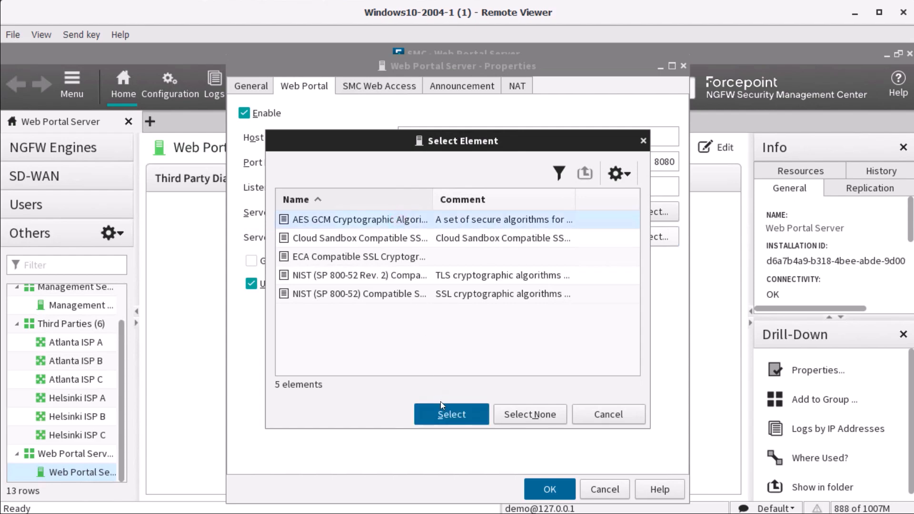
left_click(443, 415)
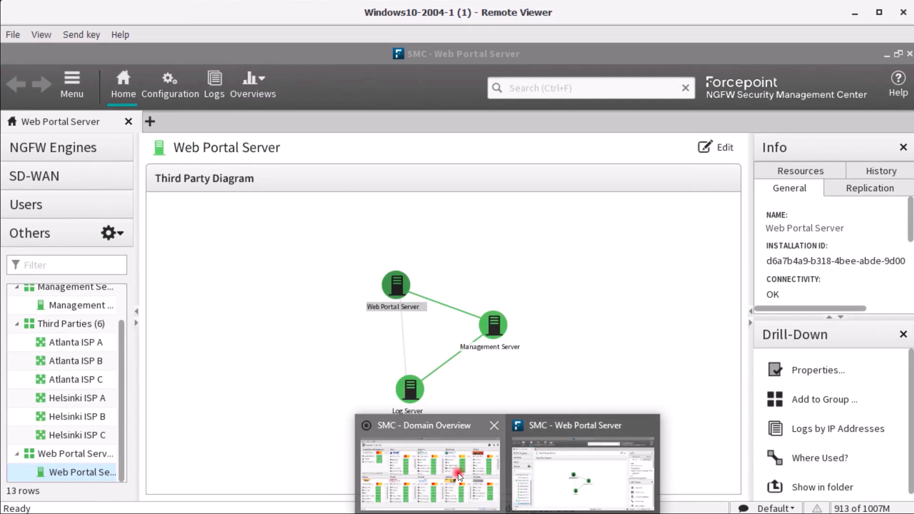
left_click(458, 474)
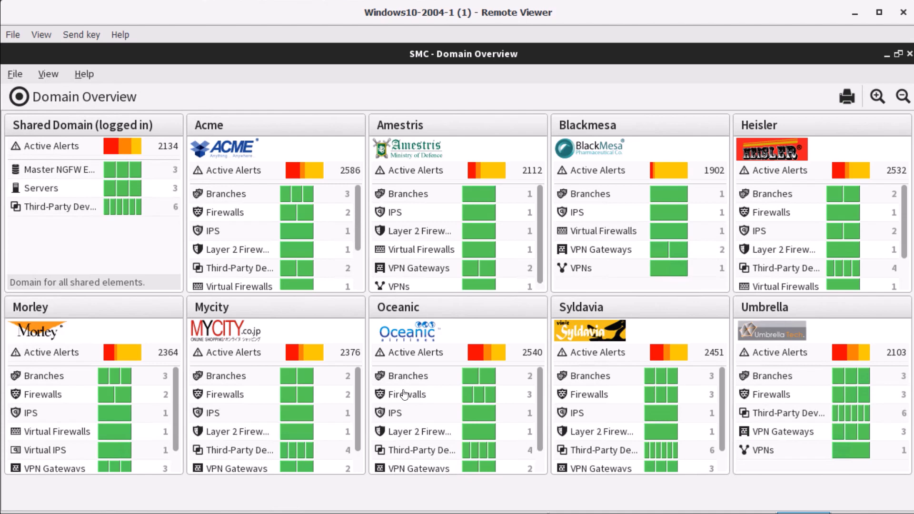
Log into Acme and show the empty Web Portal Users list under Administration > Access Rights
double_click(304, 128)
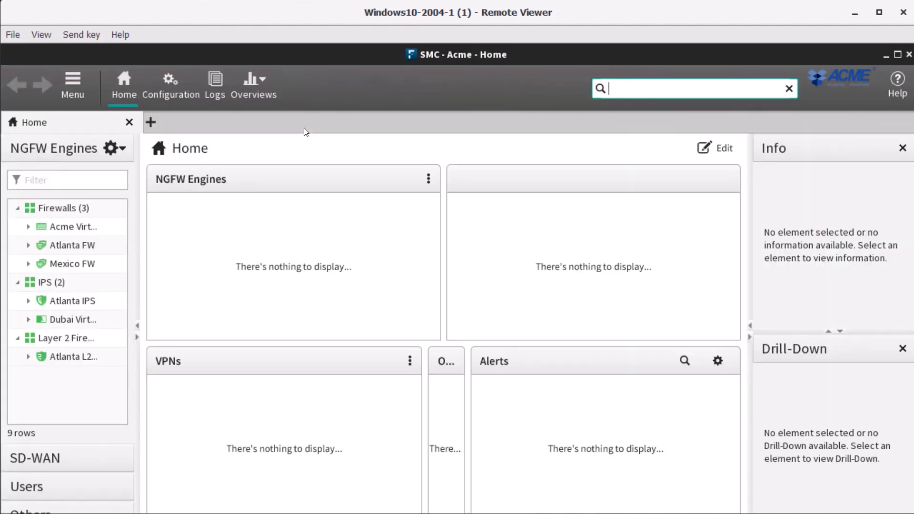
left_click(178, 85)
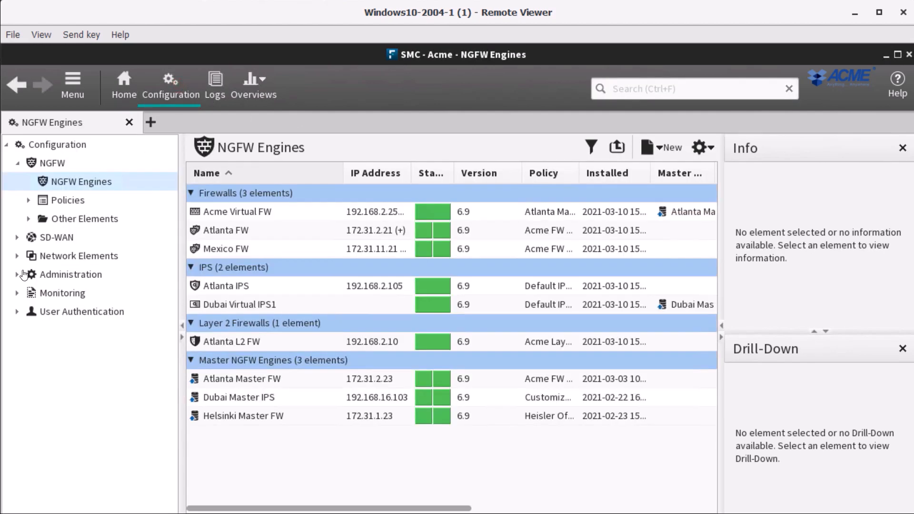
left_click(18, 275)
left_click(29, 293)
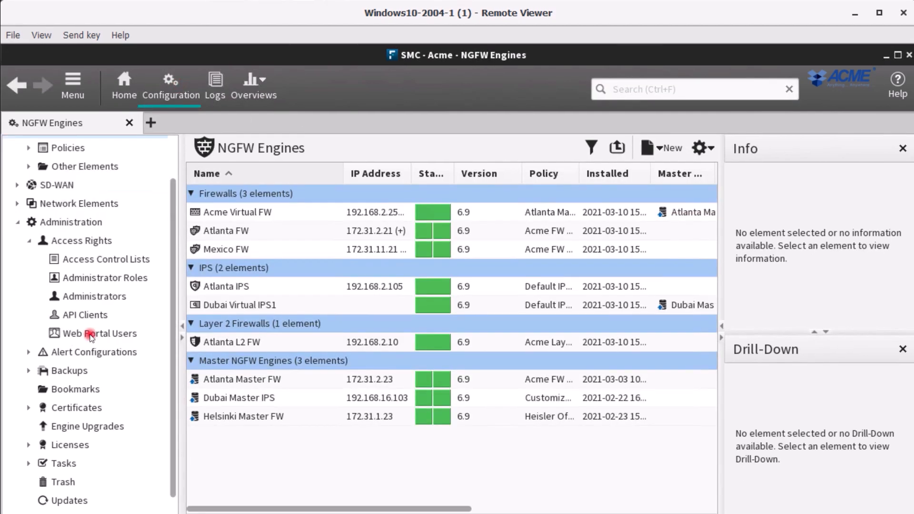
left_click(91, 333)
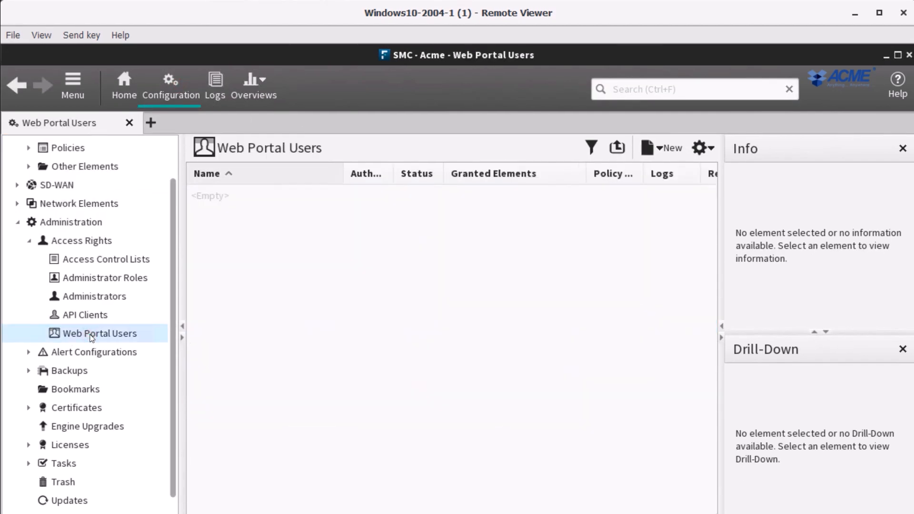
right_click(257, 313)
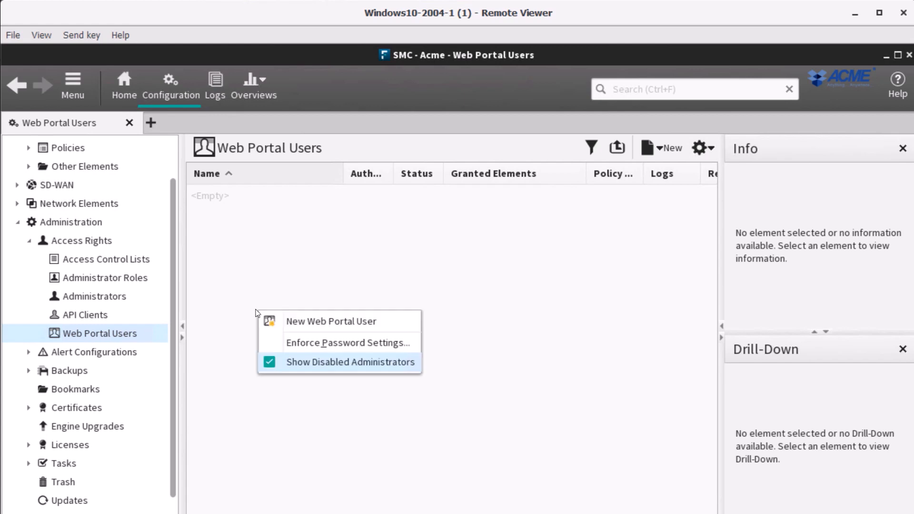
Create Web Portal user 'acme portal user' and enter and confirm its password
left_click(303, 322)
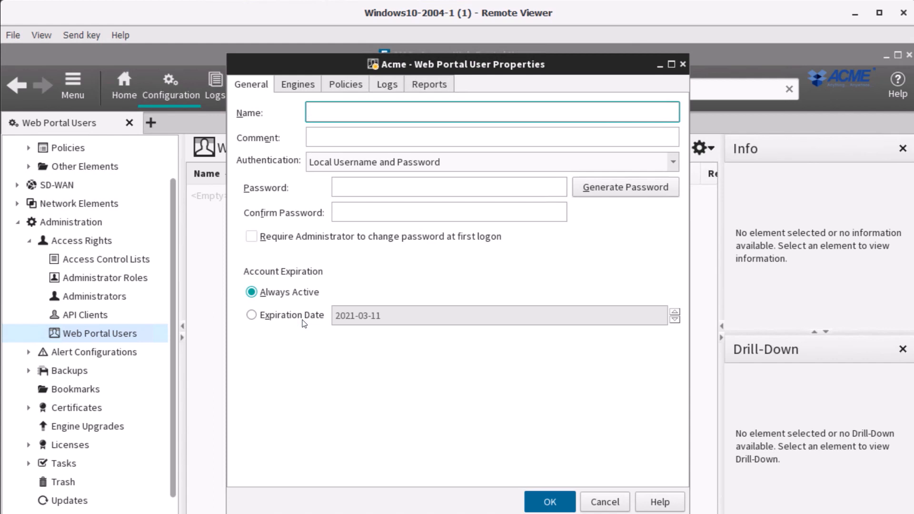
type("acme portal user")
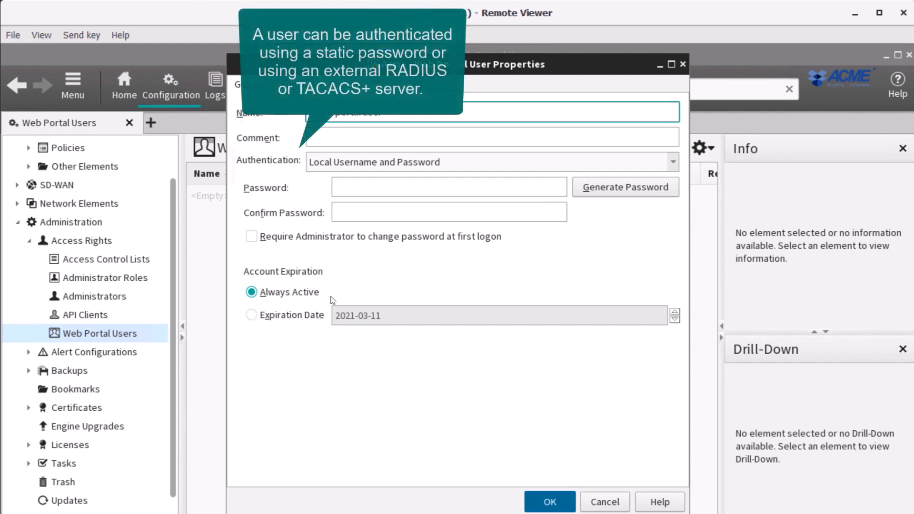
left_click(369, 191)
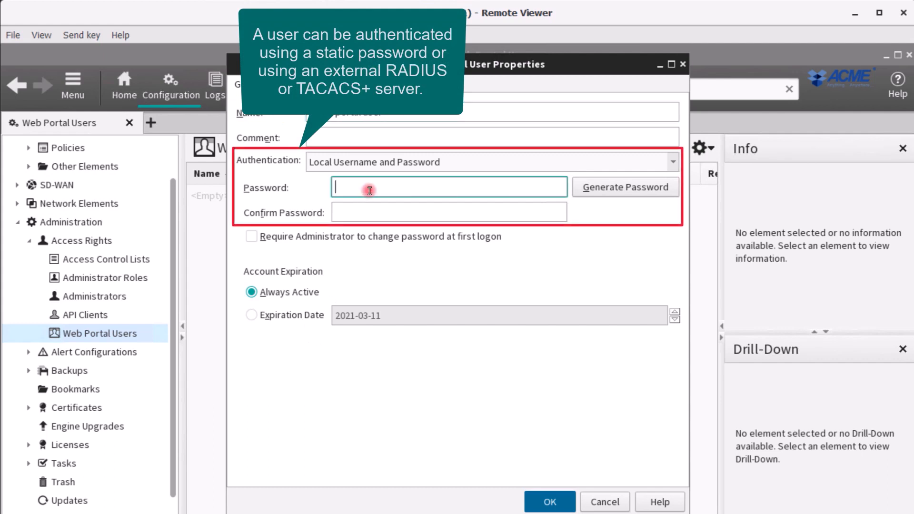
type("password")
key("Tab")
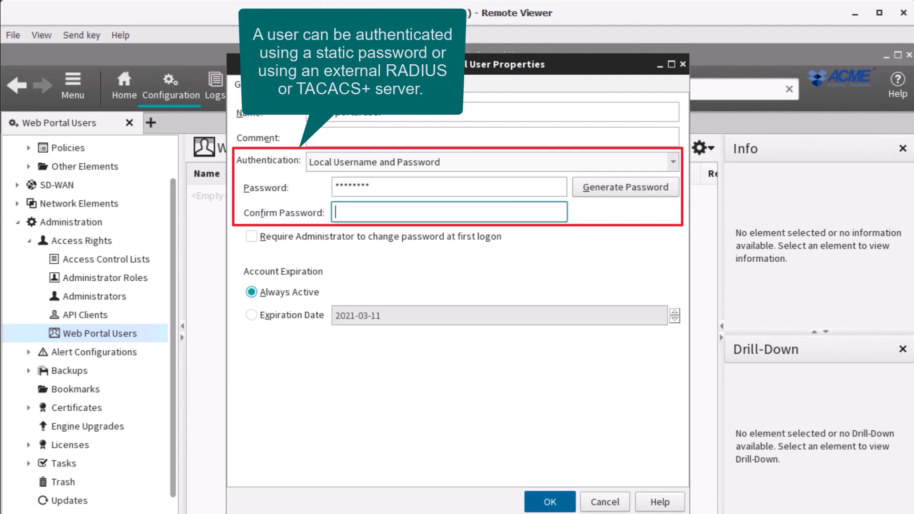
type("passw")
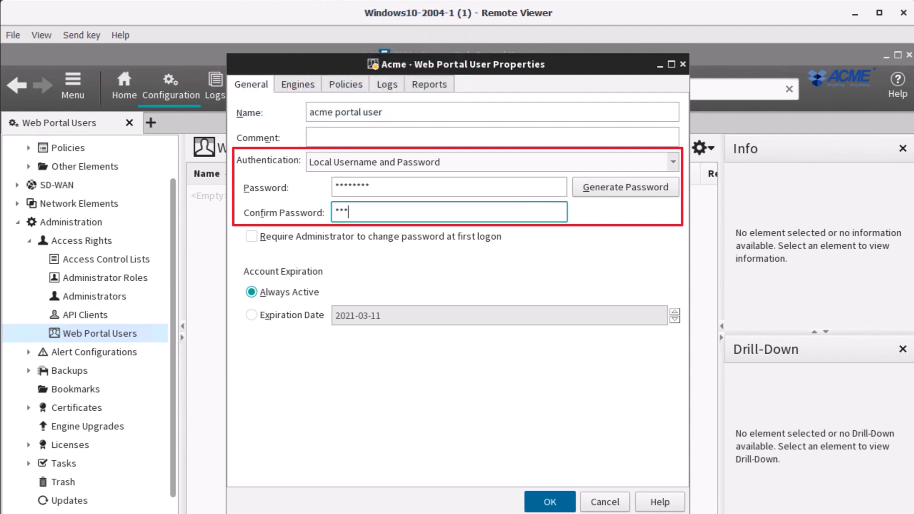
type("ord")
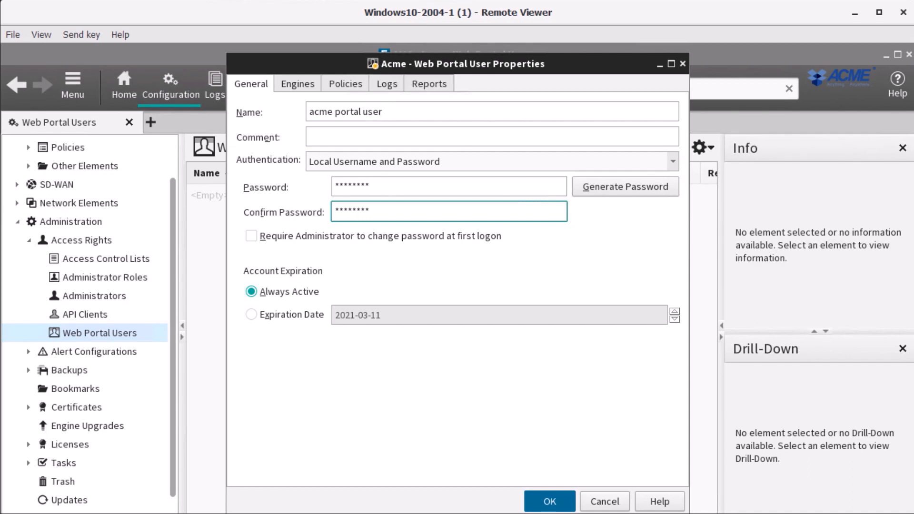
Allow the user to see policy snapshots, including rules inherited from policy templates
left_click(307, 85)
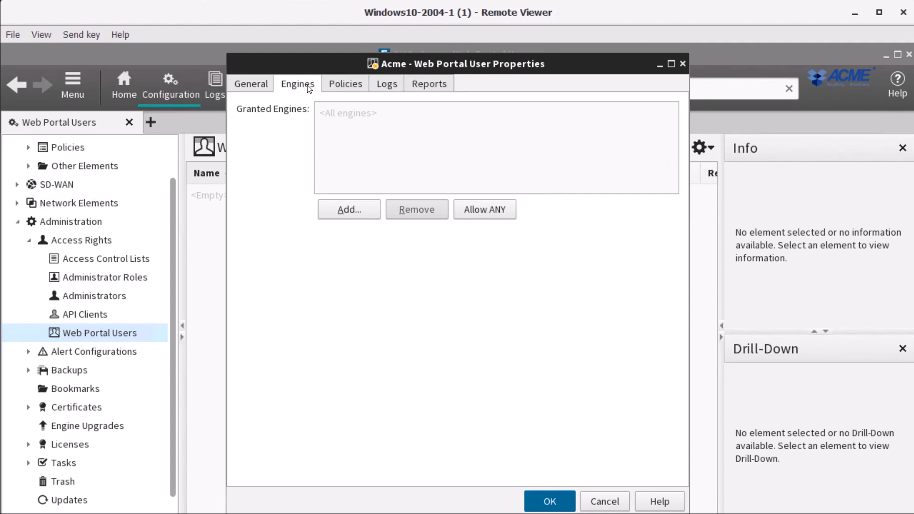
left_click(330, 86)
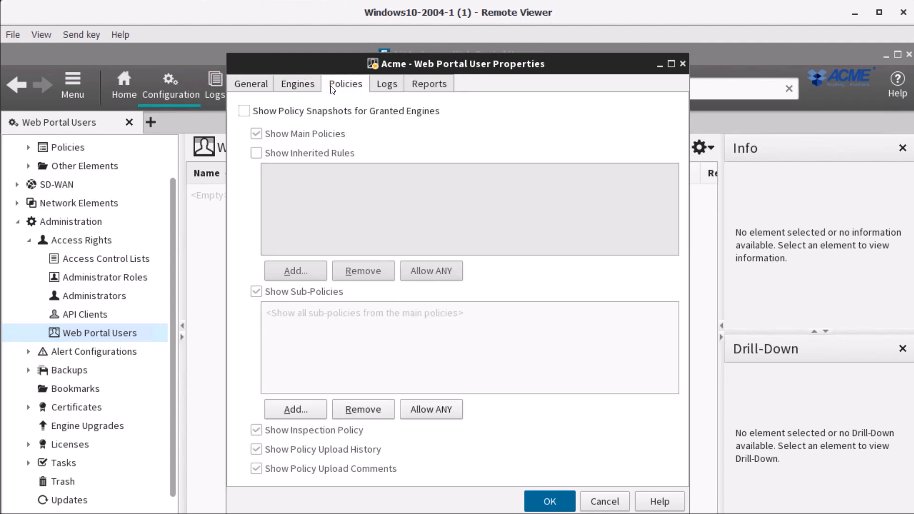
left_click(244, 111)
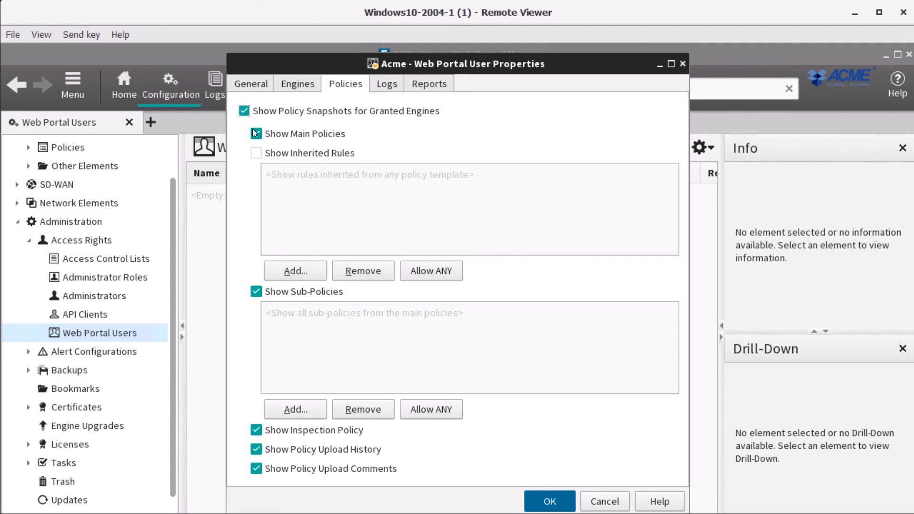
left_click(257, 155)
Allow the user to see logs from granted engines and to see reports
left_click(382, 87)
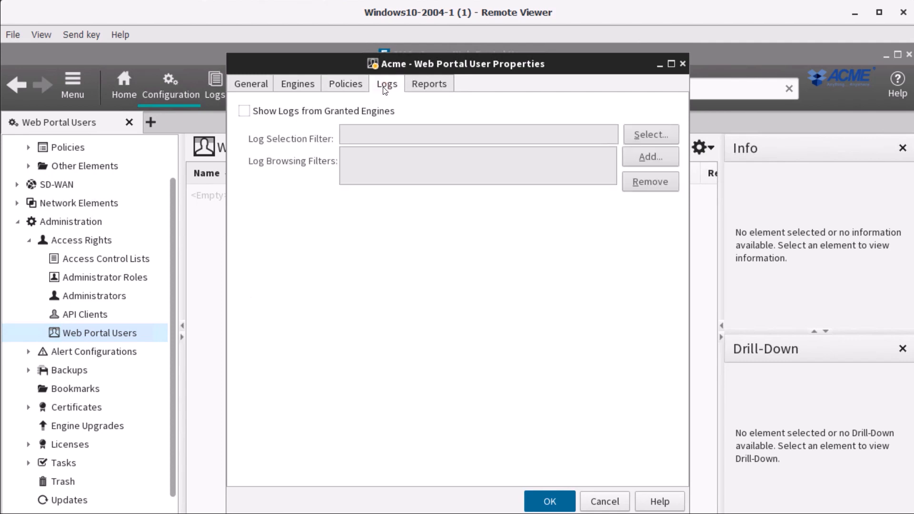
left_click(243, 111)
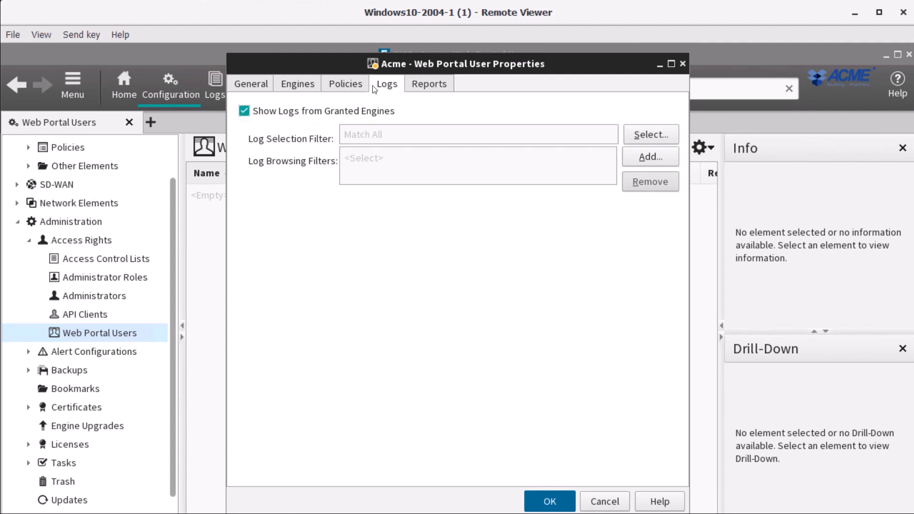
left_click(413, 83)
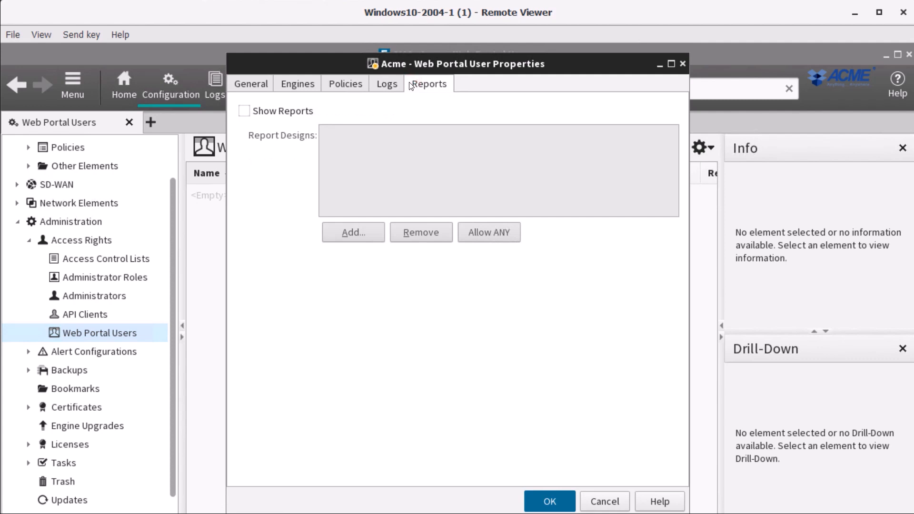
left_click(288, 110)
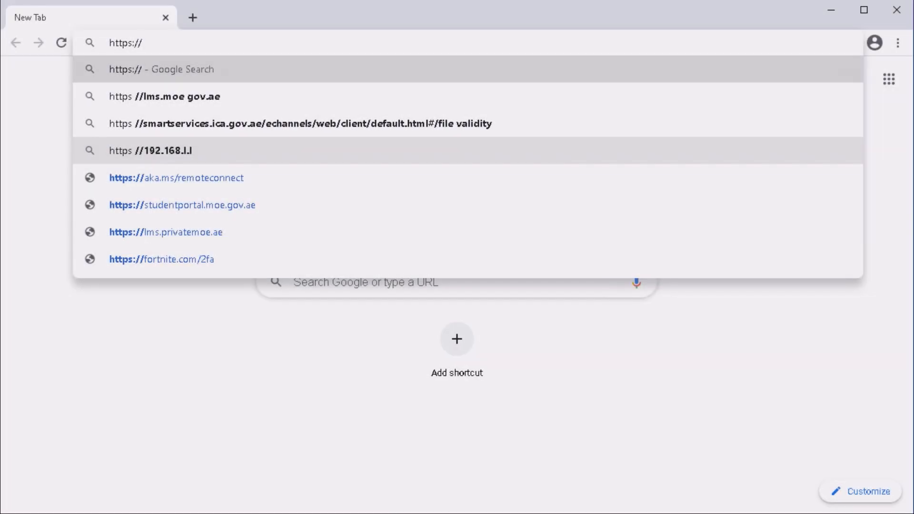
Sign into the portal at webportal.demo.com:8080 as 'acme portal user' with its password
type("webportal.demo.com:8080")
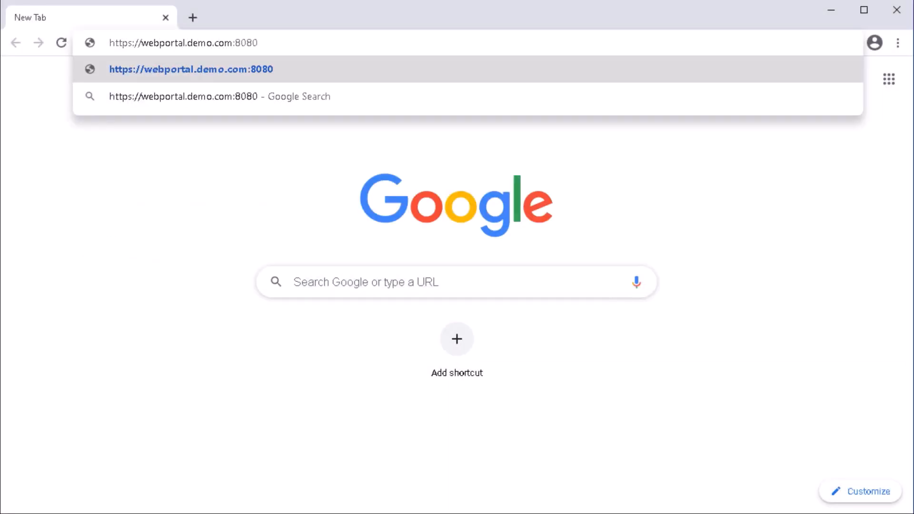
key("Return")
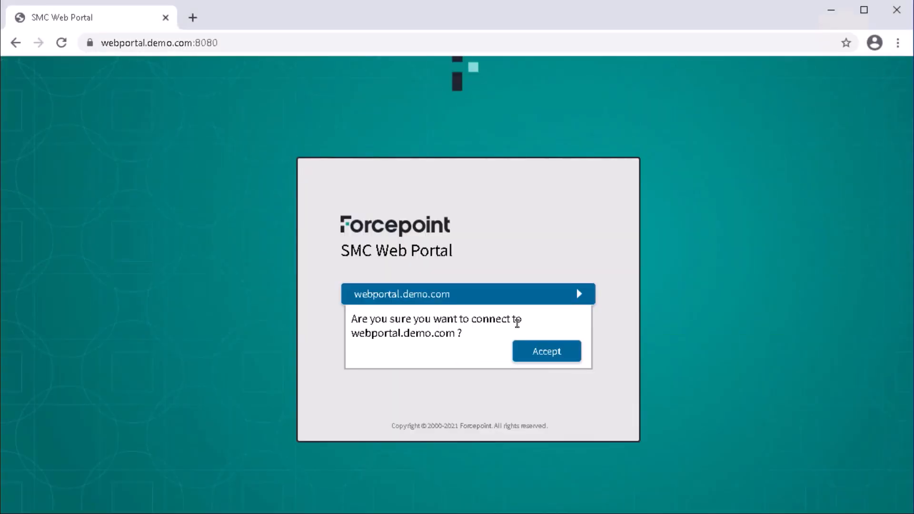
left_click(561, 351)
type("acme portal user")
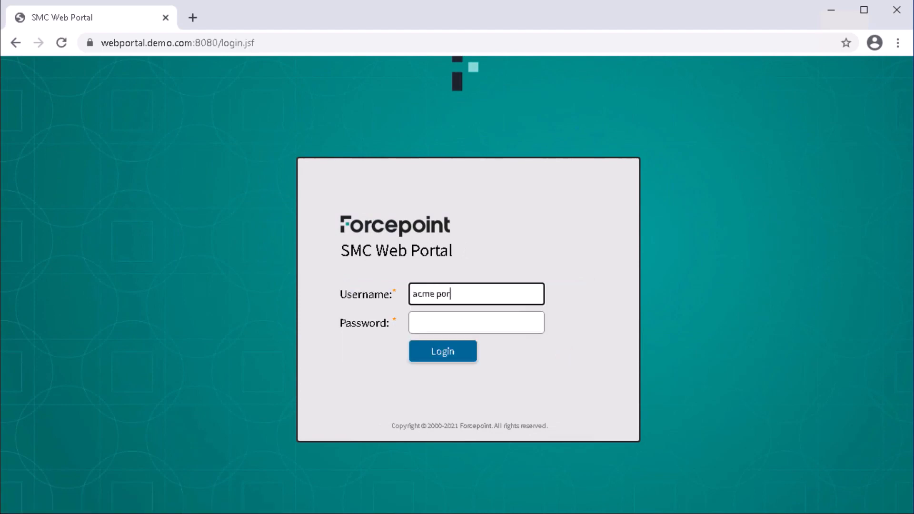
key("Tab")
type("******")
key("Return")
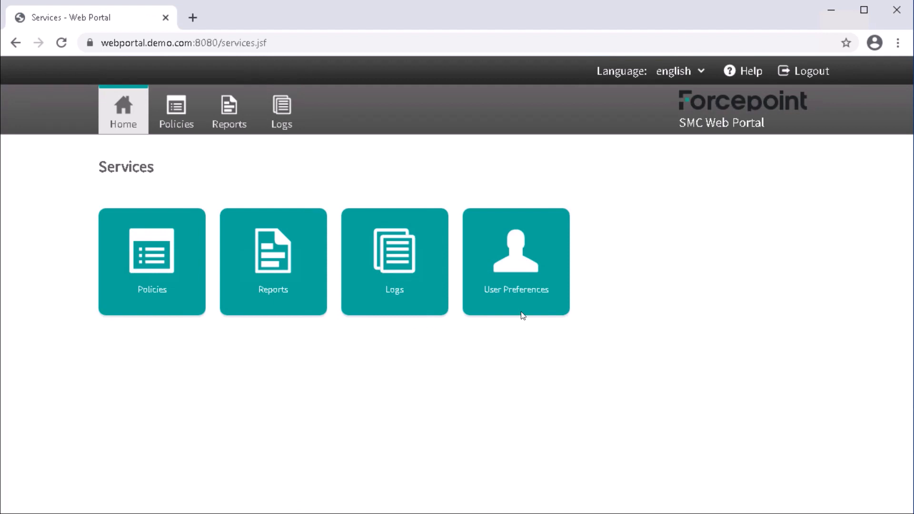
View the Acme Virtual FW policy details and upload history, then go to Available Reports
left_click(160, 262)
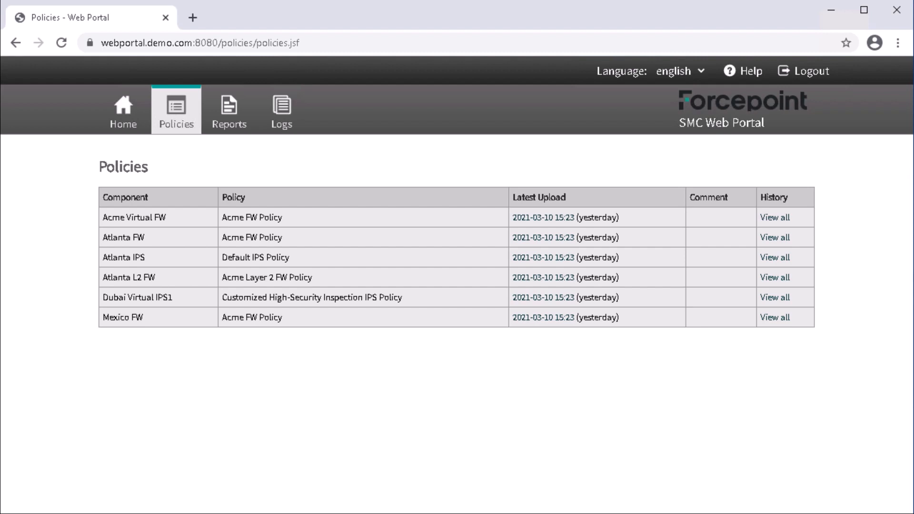
left_click(543, 219)
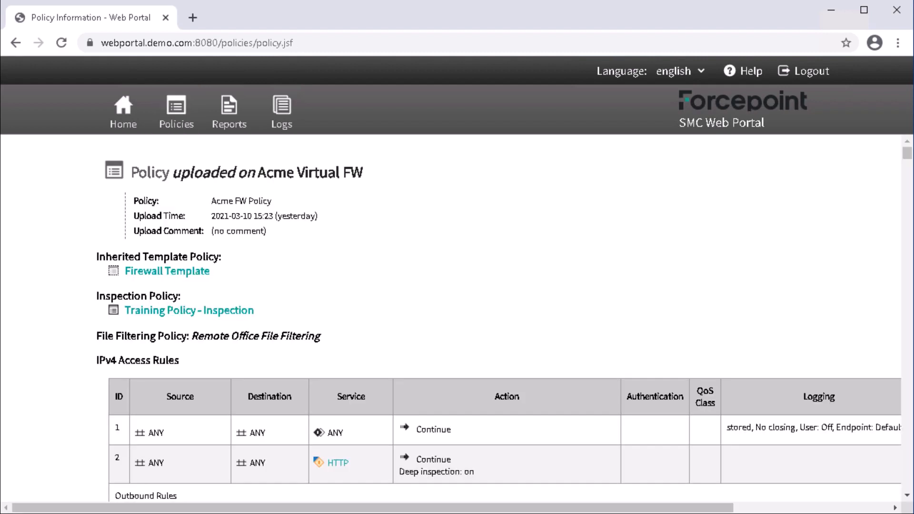
scroll(504, 314, "down", 10)
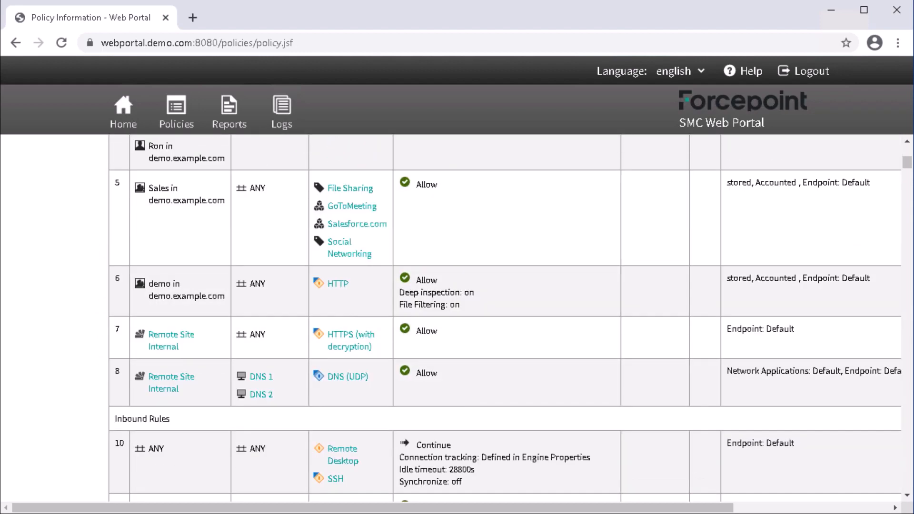
left_click(176, 112)
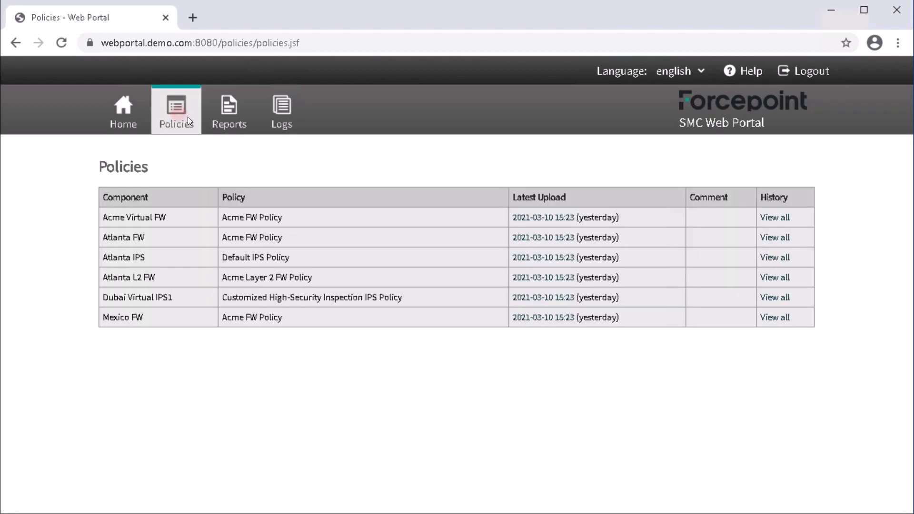
left_click(767, 218)
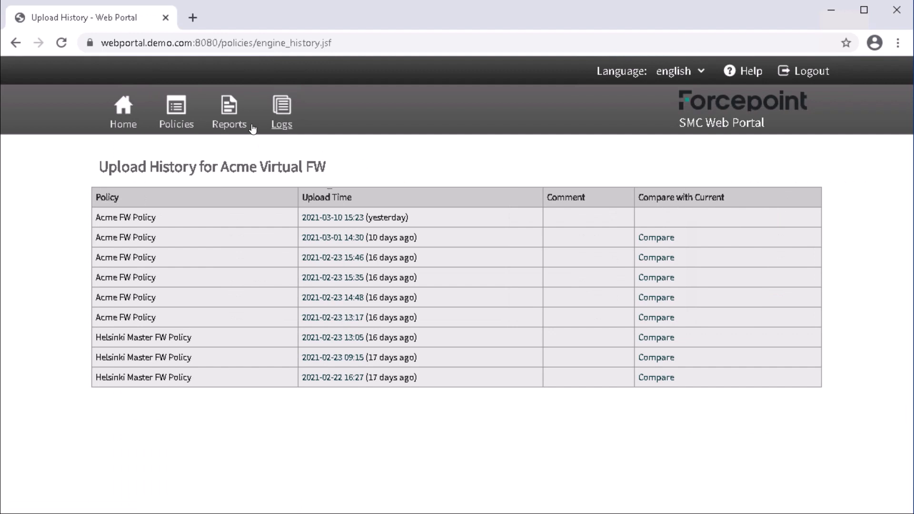
left_click(227, 114)
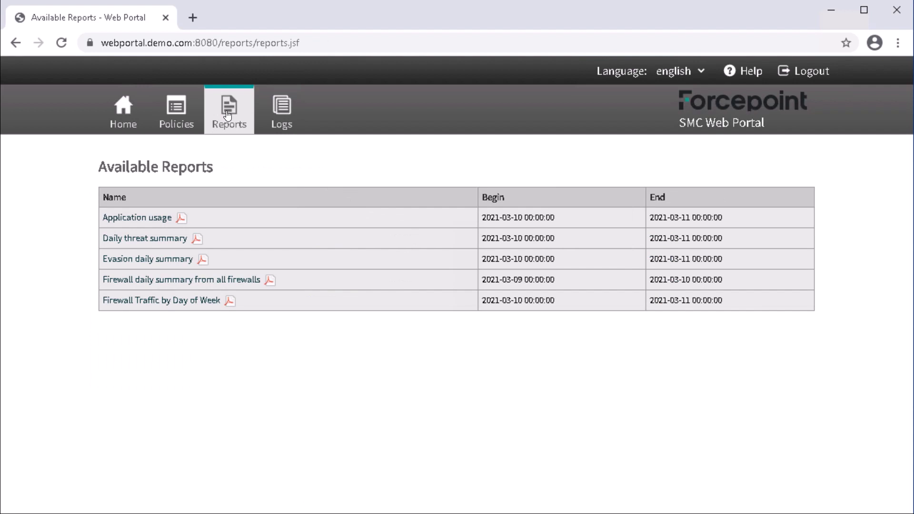
Open the Application usage report and scroll through it
left_click(157, 221)
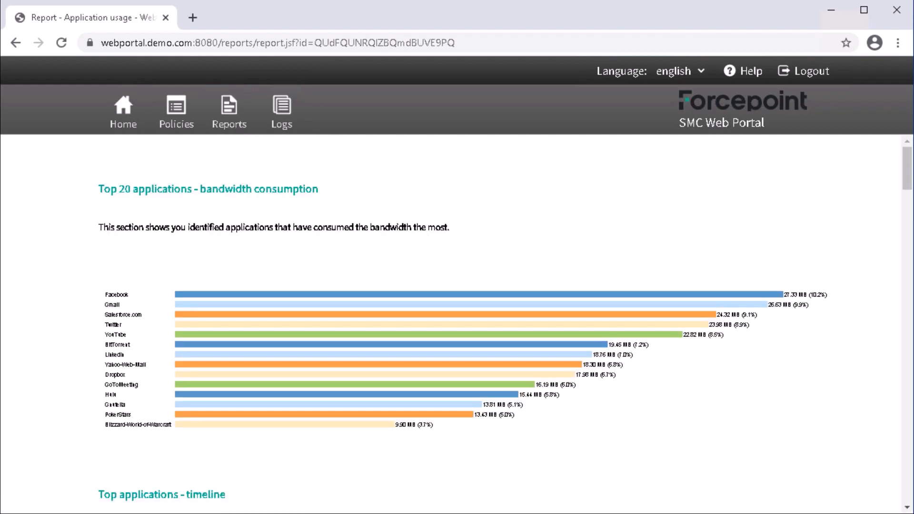
scroll(456, 324, "down", 10)
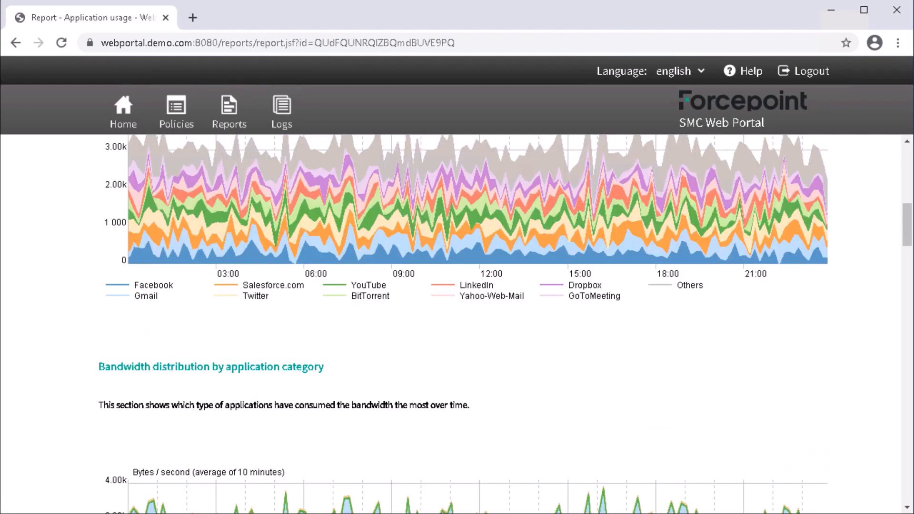
scroll(210, 271, "down", 5)
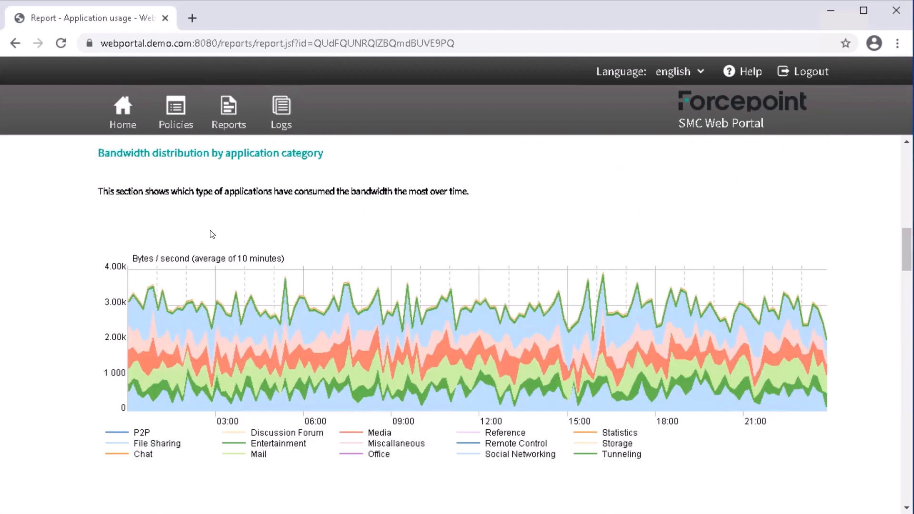
List Security Engine log entries from the latest 24 hours and scroll the table
left_click(279, 113)
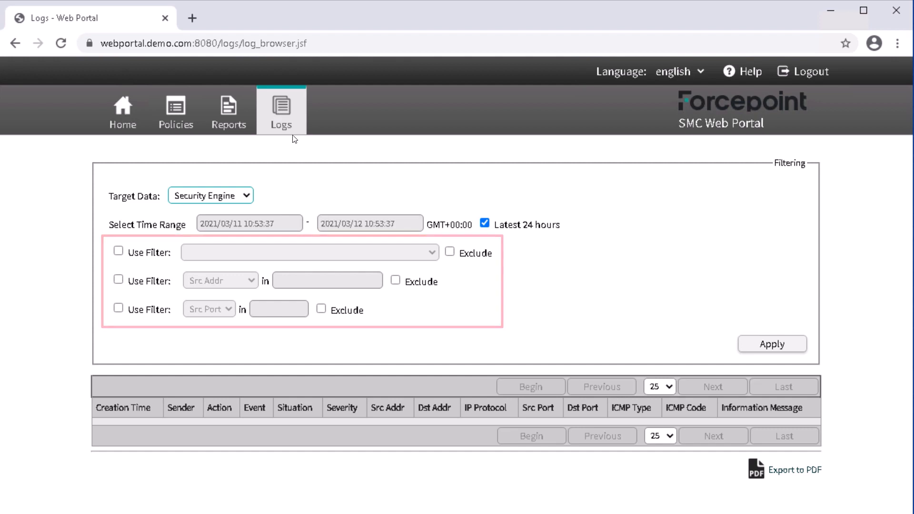
left_click(768, 348)
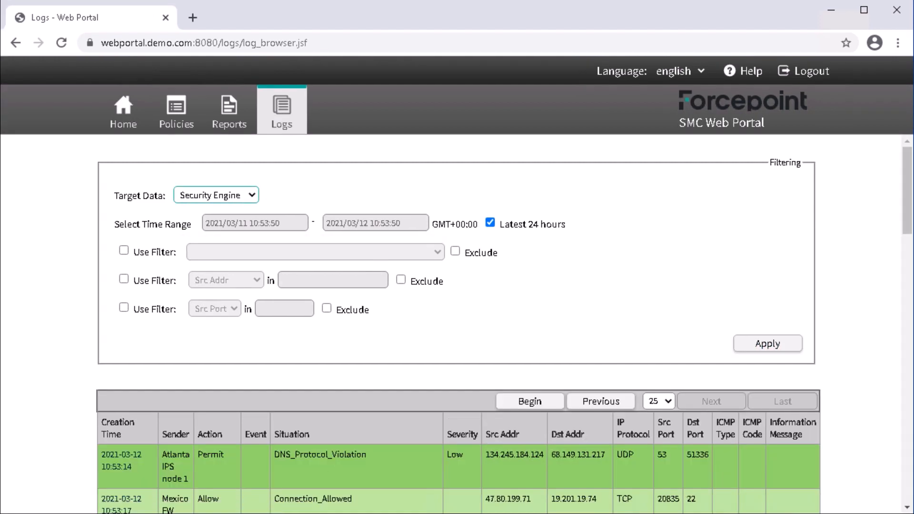
scroll(457, 323, "down", 10)
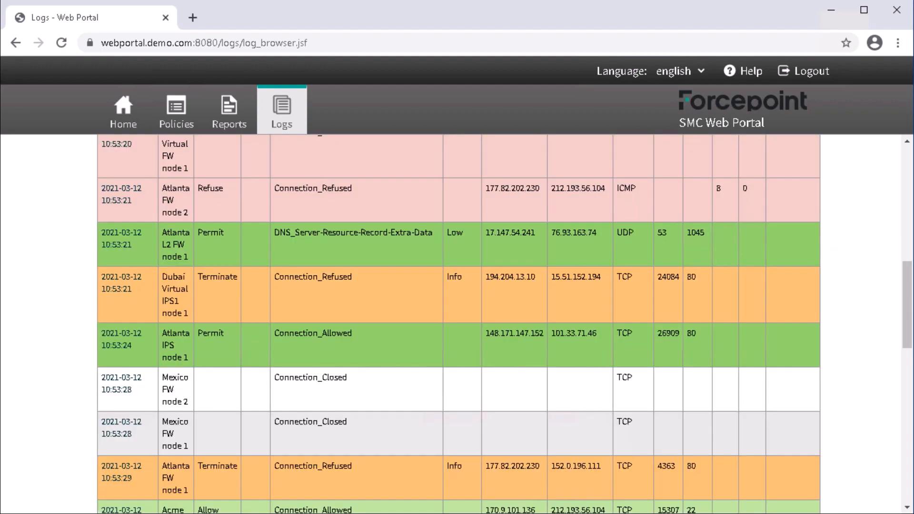